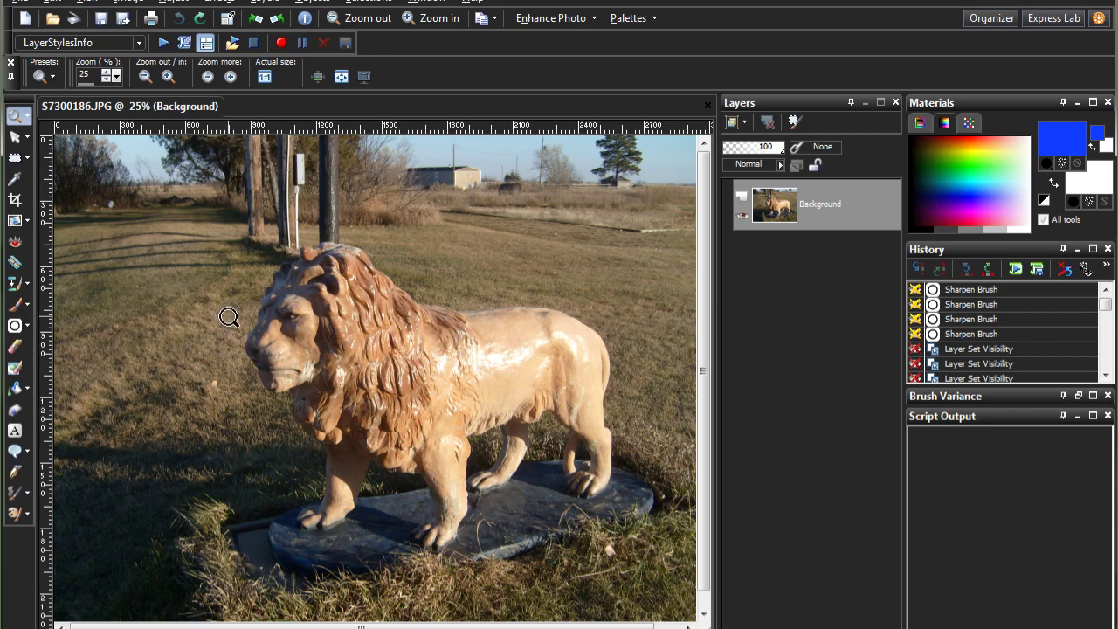
Magnify the lion's muzzle in the photo and choose the Soften brush
drag(229, 317, 264, 374)
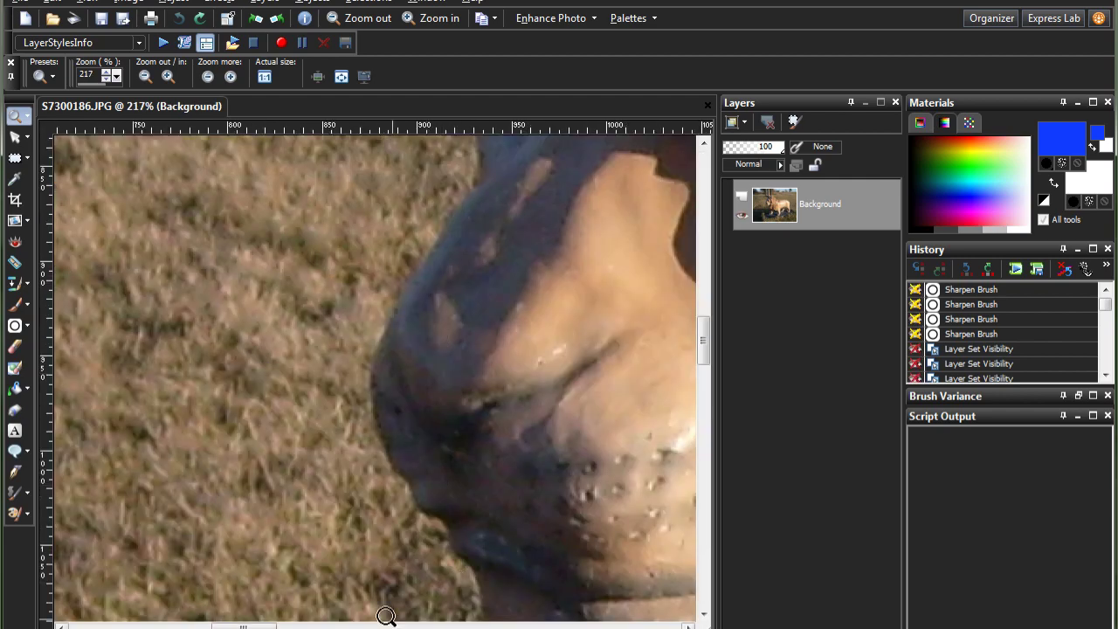
drag(244, 627, 254, 627)
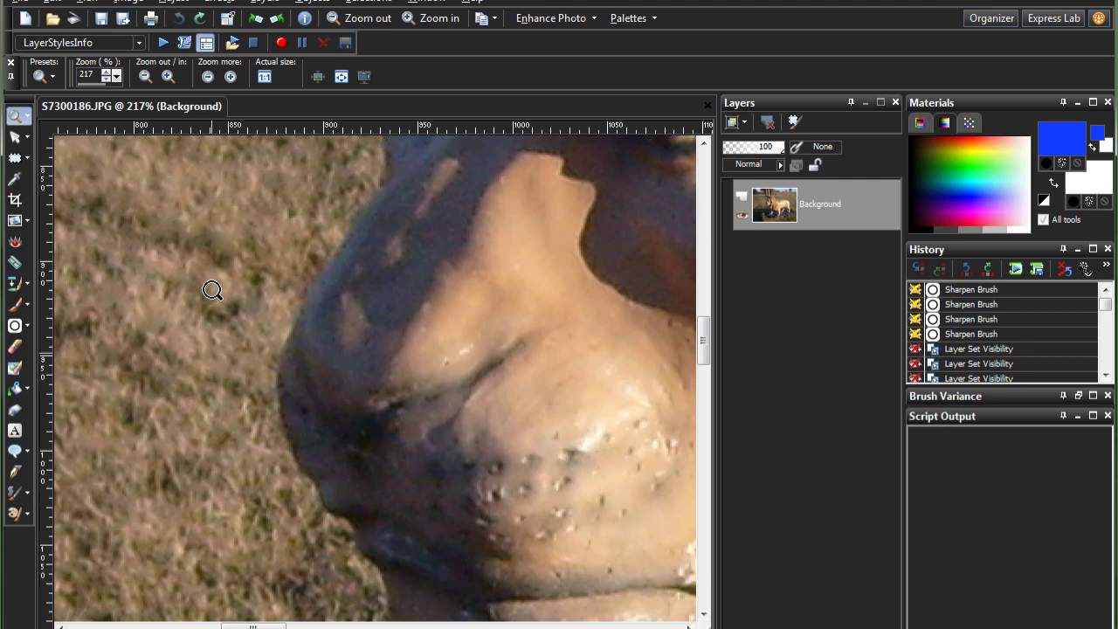
click(27, 325)
click(23, 339)
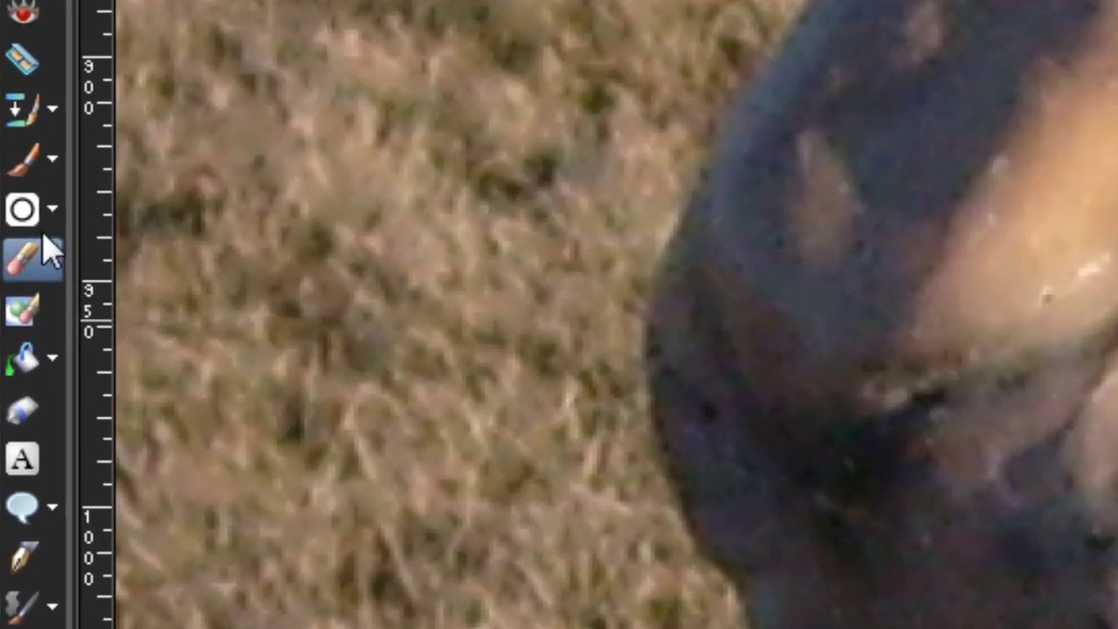
click(52, 207)
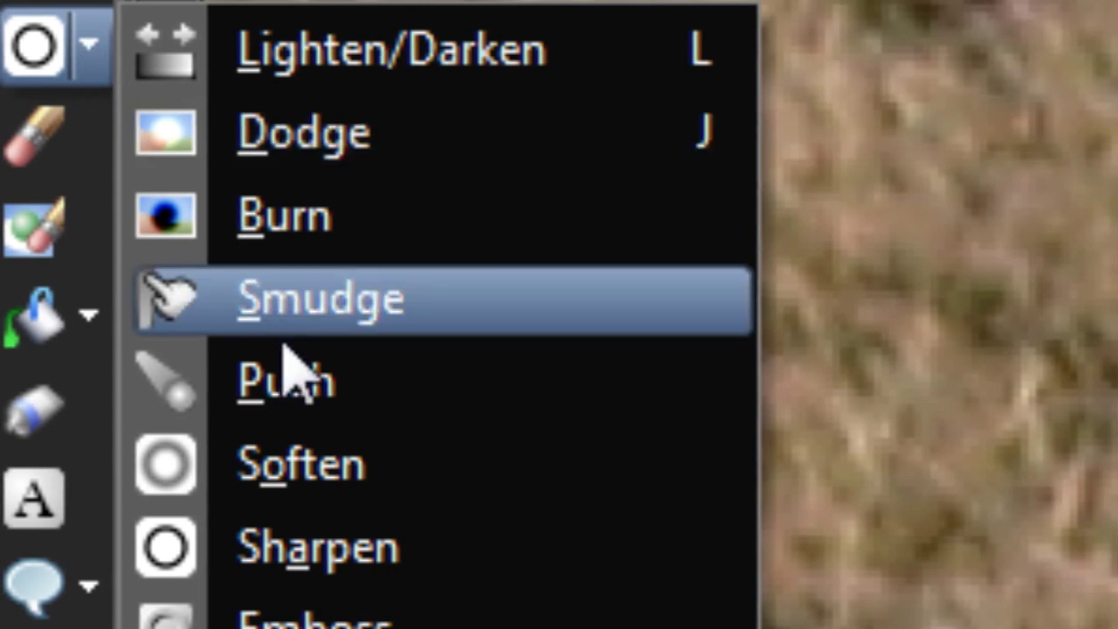
click(180, 476)
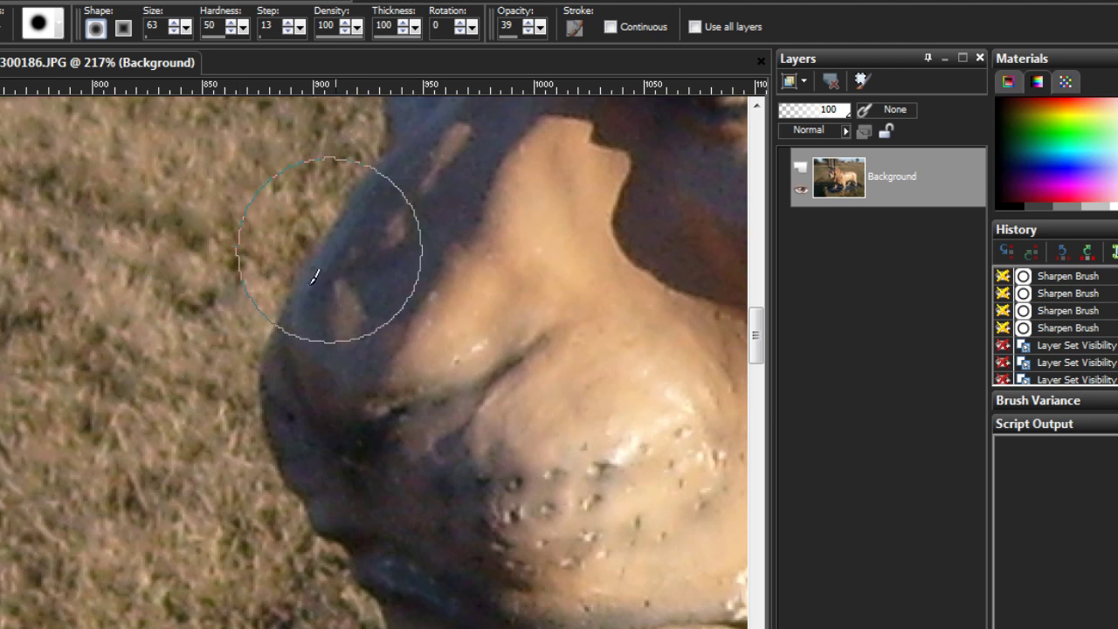
Soften the edge between the lion's muzzle and the grass with repeated strokes, using brush size 63 and opacity 39
mouse_move(319, 210)
mouse_down()
mouse_move(255, 412)
mouse_move(281, 521)
mouse_move(307, 546)
mouse_up()
mouse_move(288, 301)
mouse_down()
mouse_move(313, 343)
mouse_move(326, 452)
mouse_up()
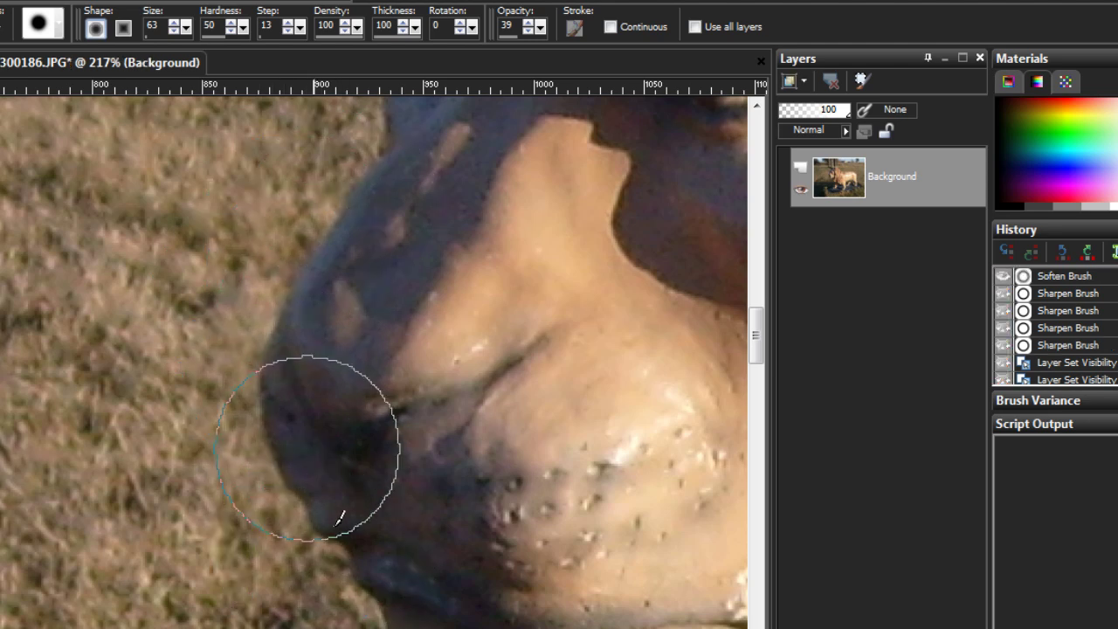
mouse_move(334, 196)
mouse_down()
mouse_move(278, 379)
mouse_move(327, 544)
mouse_up()
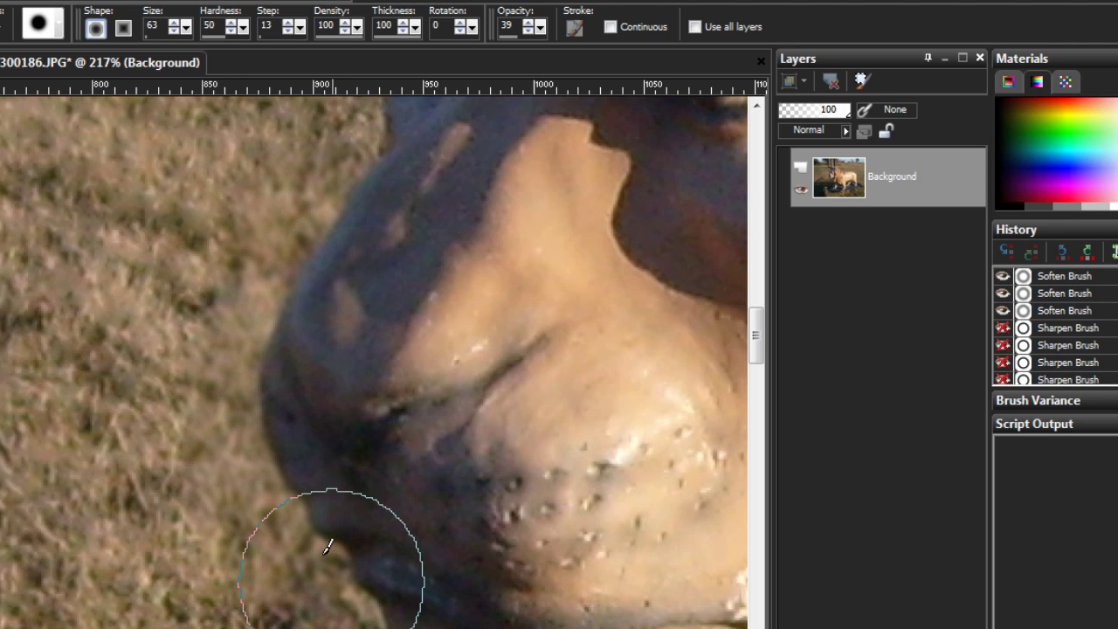
drag(354, 606, 358, 599)
mouse_move(320, 171)
mouse_down()
mouse_move(335, 617)
mouse_move(353, 617)
mouse_up()
mouse_move(398, 191)
mouse_down()
mouse_move(358, 611)
mouse_move(364, 568)
mouse_up()
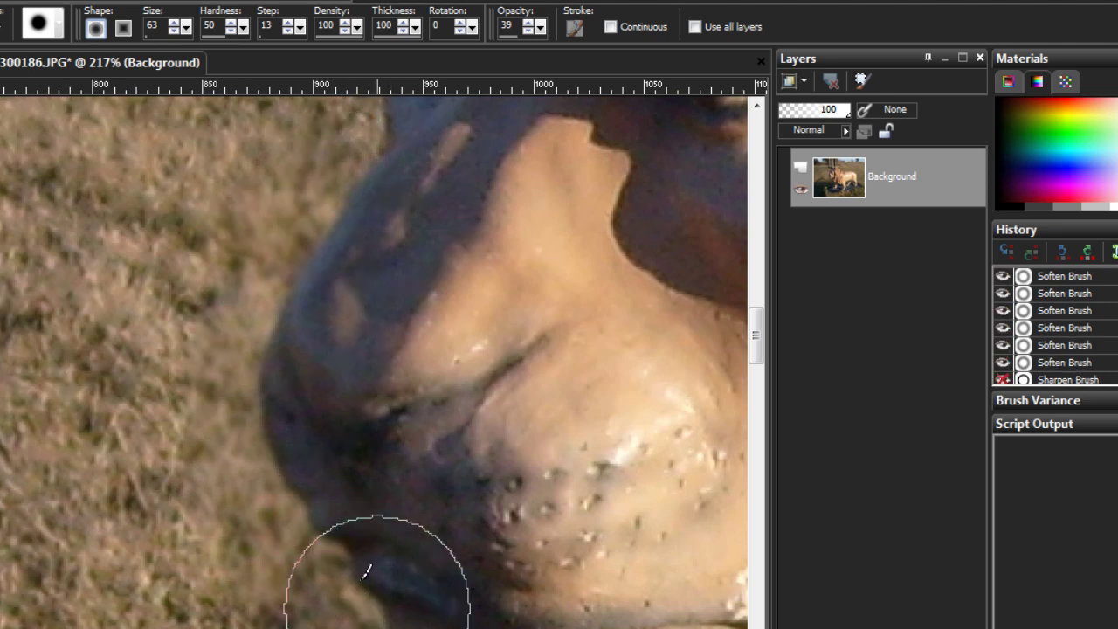
mouse_move(346, 519)
mouse_down()
mouse_move(367, 518)
mouse_move(335, 265)
mouse_move(364, 624)
mouse_up()
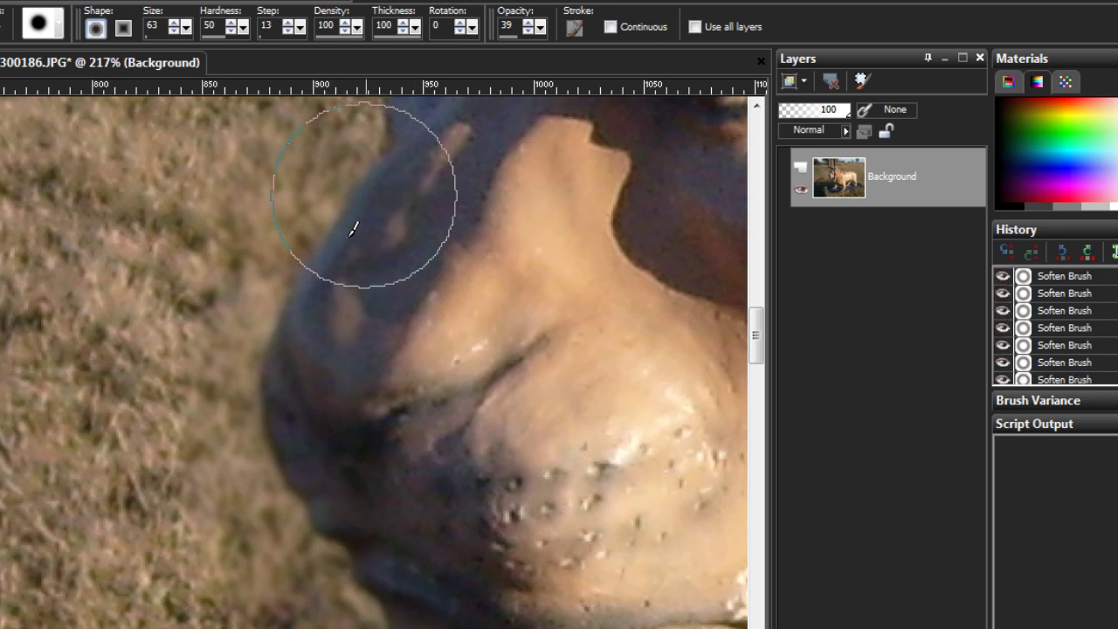
drag(365, 198, 362, 628)
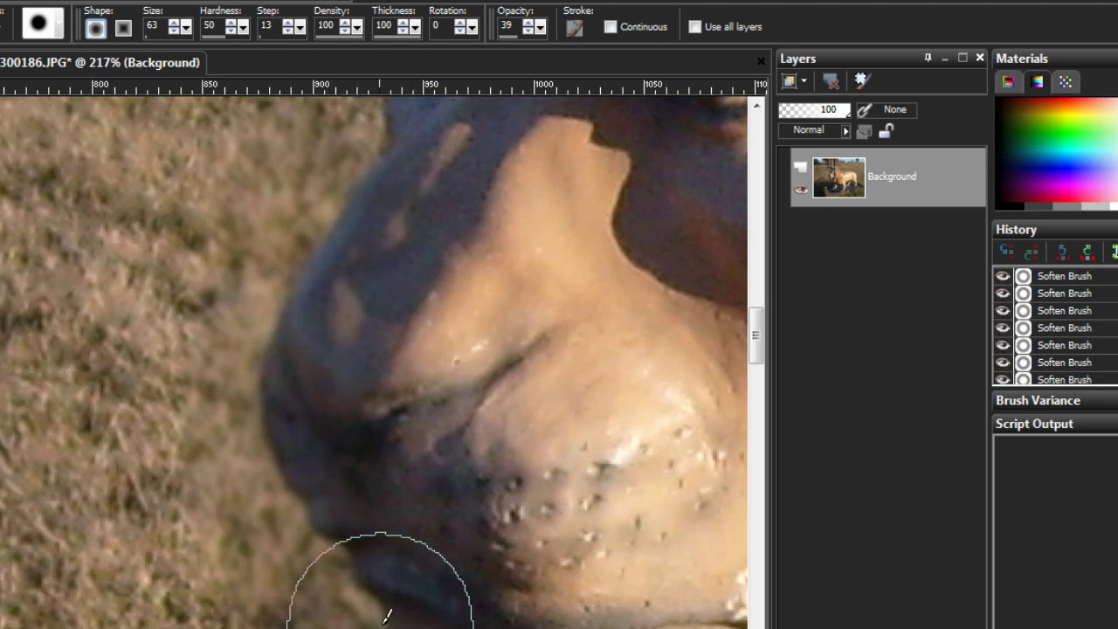
mouse_move(316, 457)
mouse_down()
mouse_move(324, 542)
mouse_move(356, 583)
mouse_up()
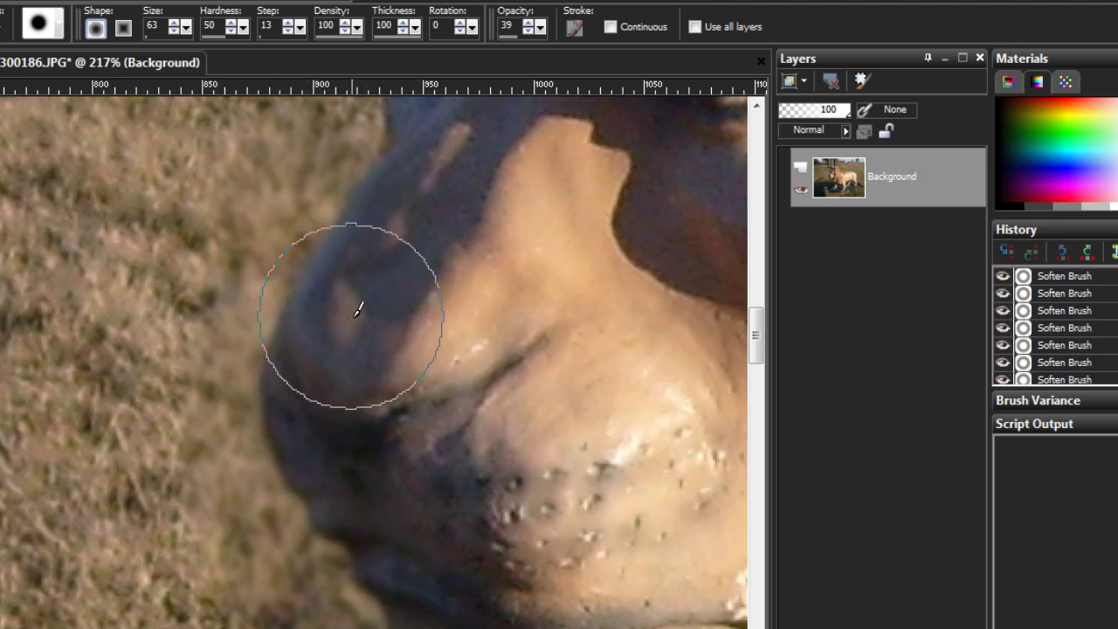
Undo all the Soften brush strokes made along the muzzle edge at opacity 39
key(ctrl+z)
key(ctrl+z)
key(ctrl+z)
key(ctrl+z)
key(ctrl+z)
key(ctrl+z)
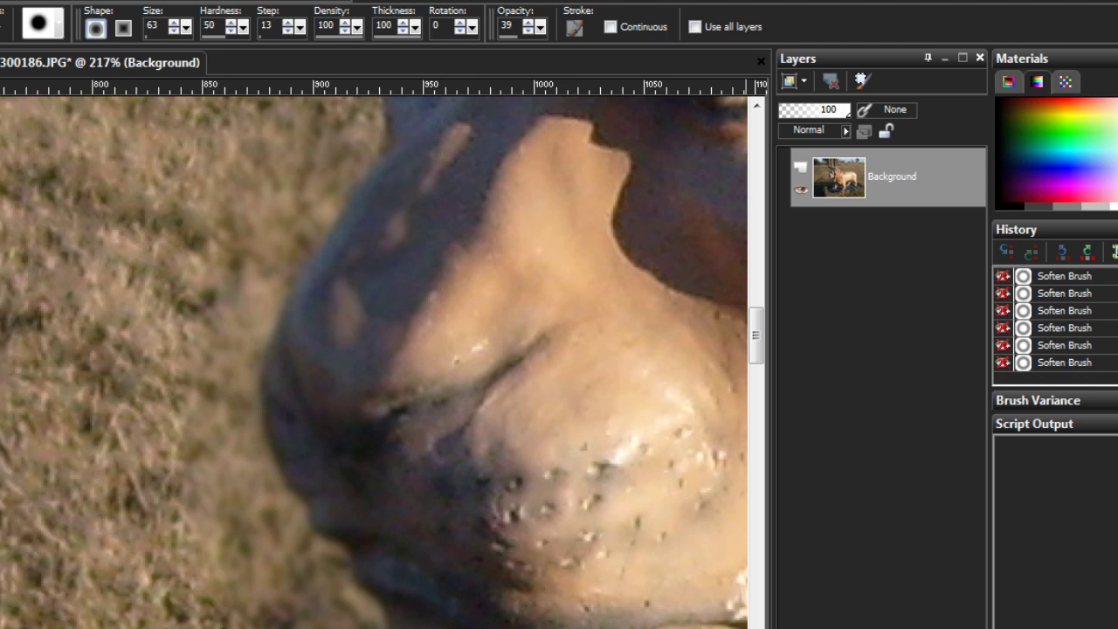
scroll(1055, 323, up, 3)
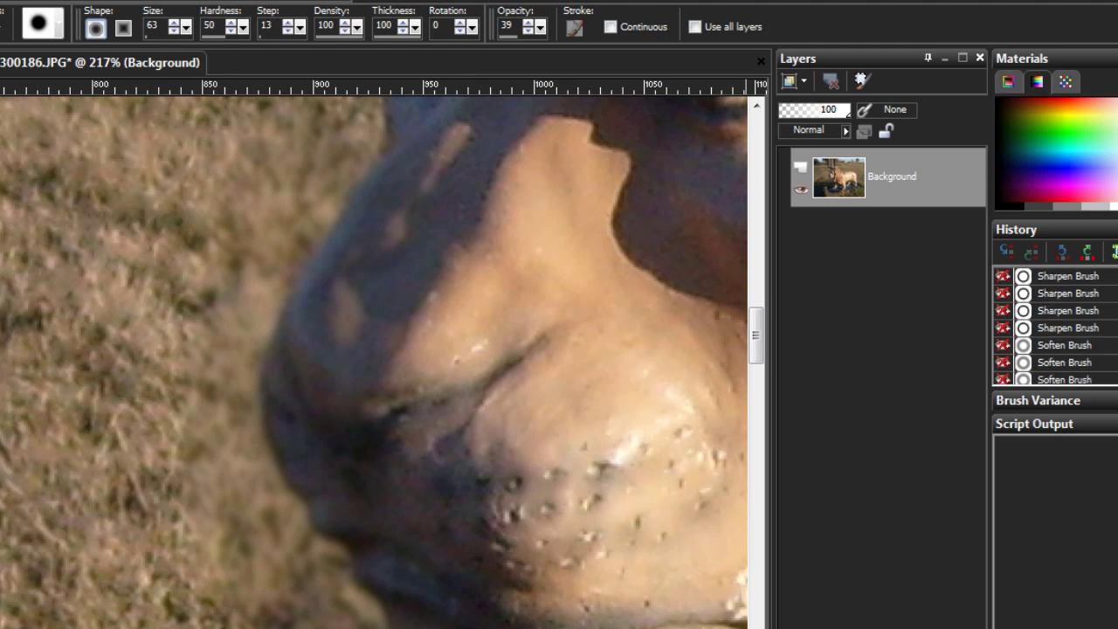
scroll(1055, 328, down, 4)
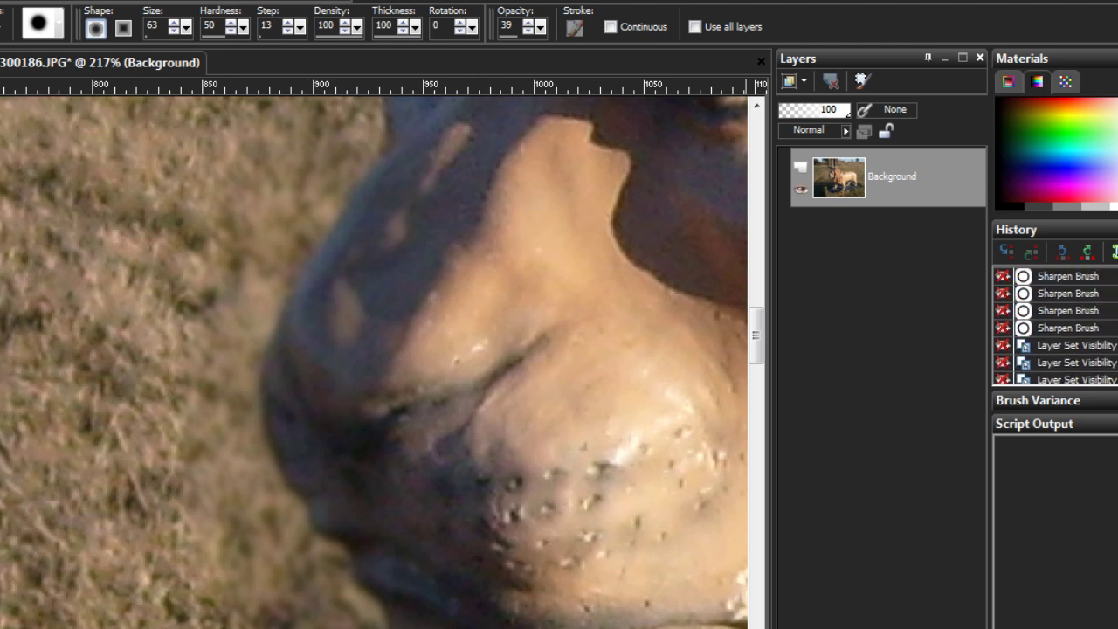
scroll(1055, 327, down, 2)
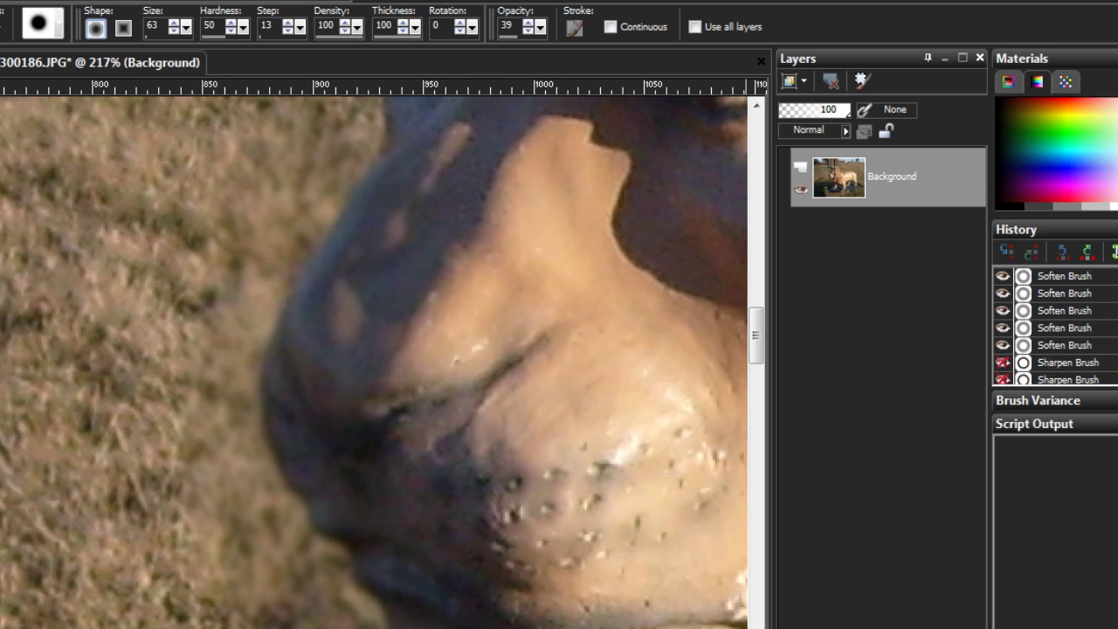
click(1010, 346)
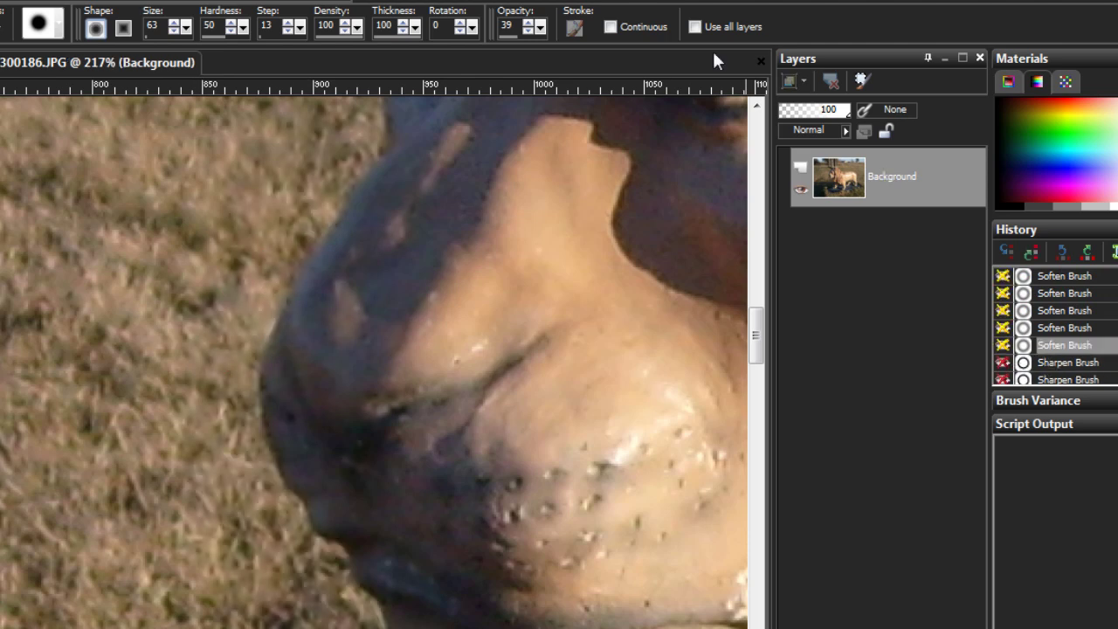
Set the Soften brush opacity to 100 and brush repeatedly along the muzzle's edge against the grass
drag(540, 28, 652, 38)
click(363, 602)
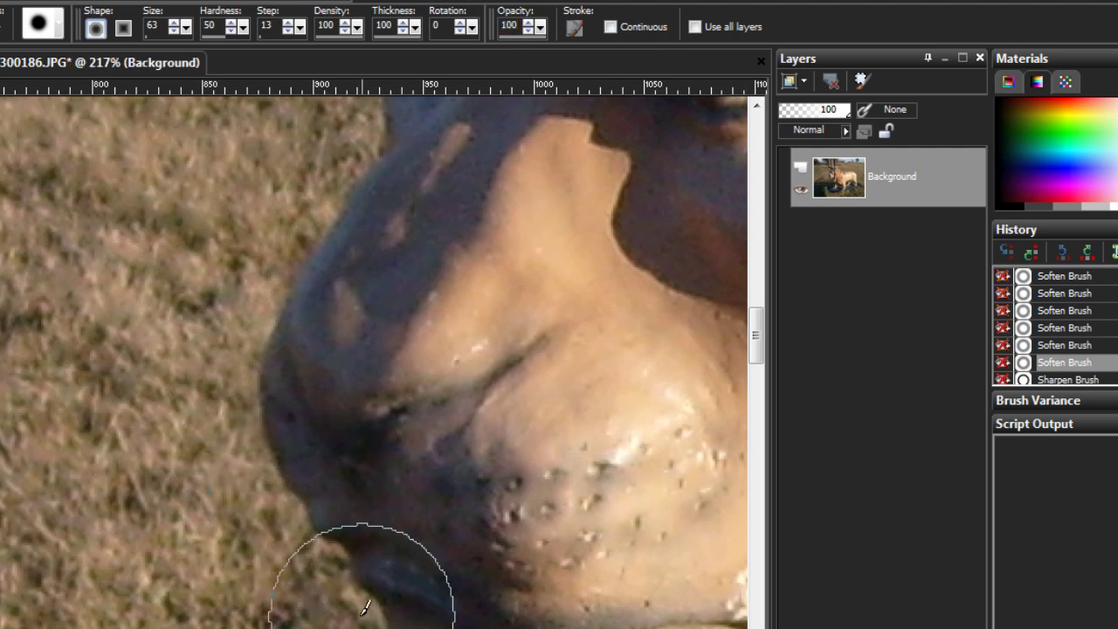
click(317, 305)
scroll(373, 362, right, 5)
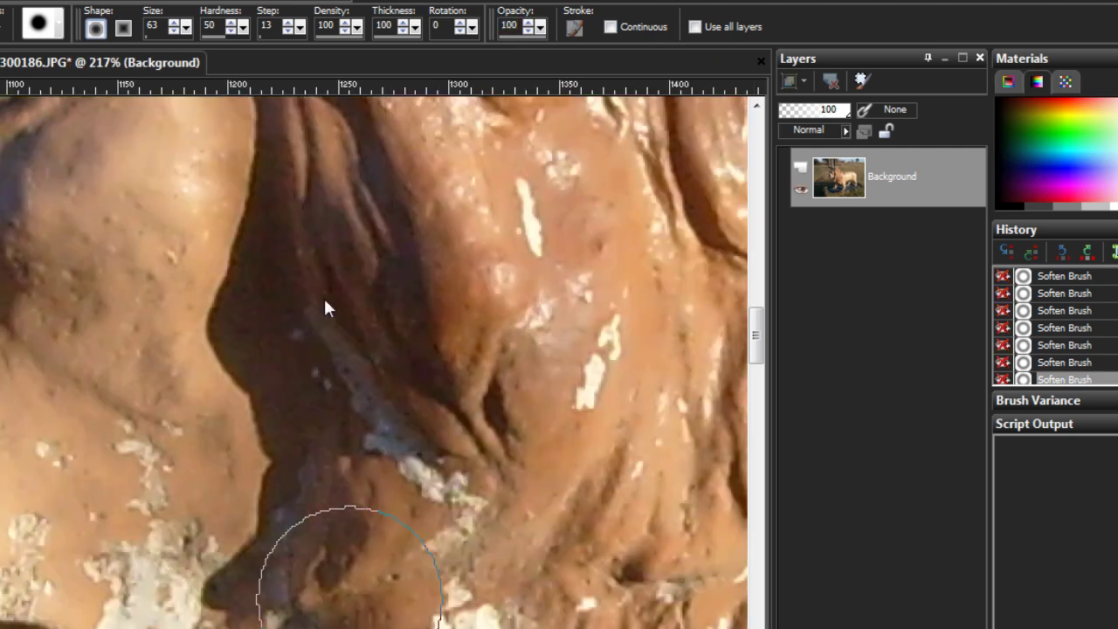
scroll(313, 240, left, 6)
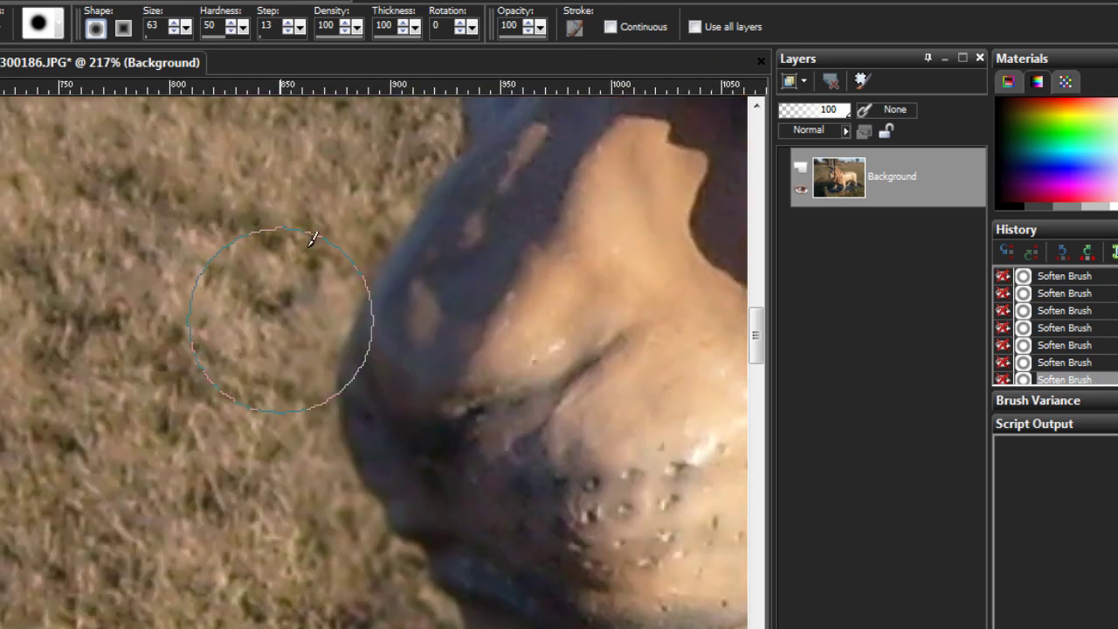
mouse_move(437, 153)
mouse_down()
mouse_move(365, 465)
mouse_move(433, 614)
mouse_move(444, 611)
mouse_up()
mouse_move(413, 171)
mouse_down()
mouse_move(424, 555)
mouse_move(354, 374)
mouse_move(425, 162)
mouse_move(421, 516)
mouse_move(399, 419)
mouse_move(422, 568)
mouse_up()
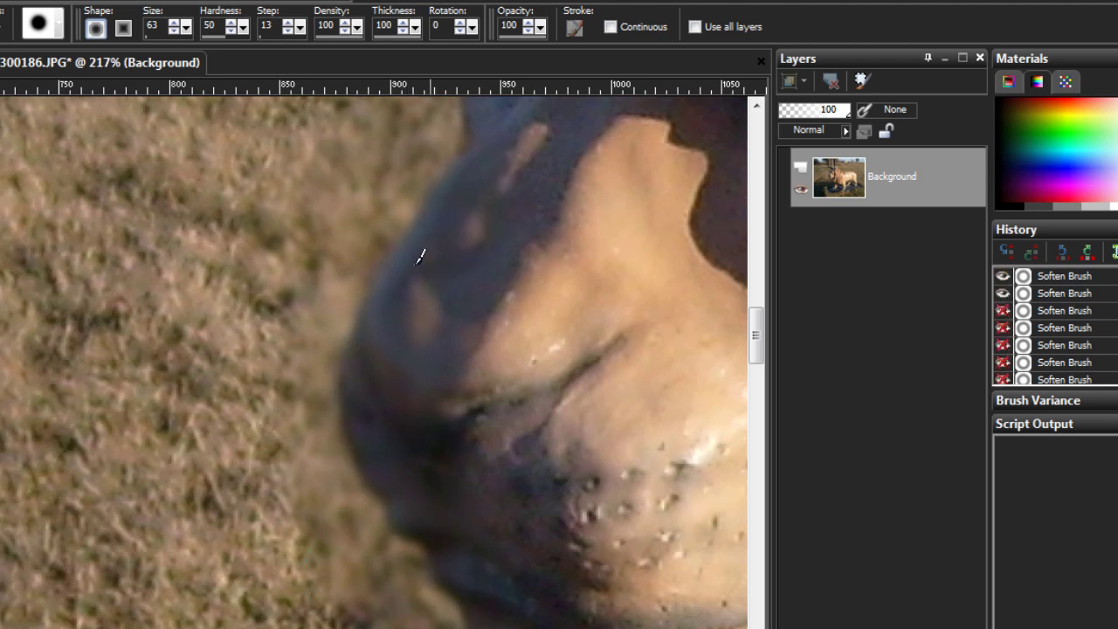
drag(419, 260, 434, 571)
Undo the full-opacity Soften brush strokes along the muzzle edge
key(ctrl+alt+z)
key(ctrl+alt+z)
key(ctrl+alt+z)
key(ctrl+alt+z)
click(1004, 295)
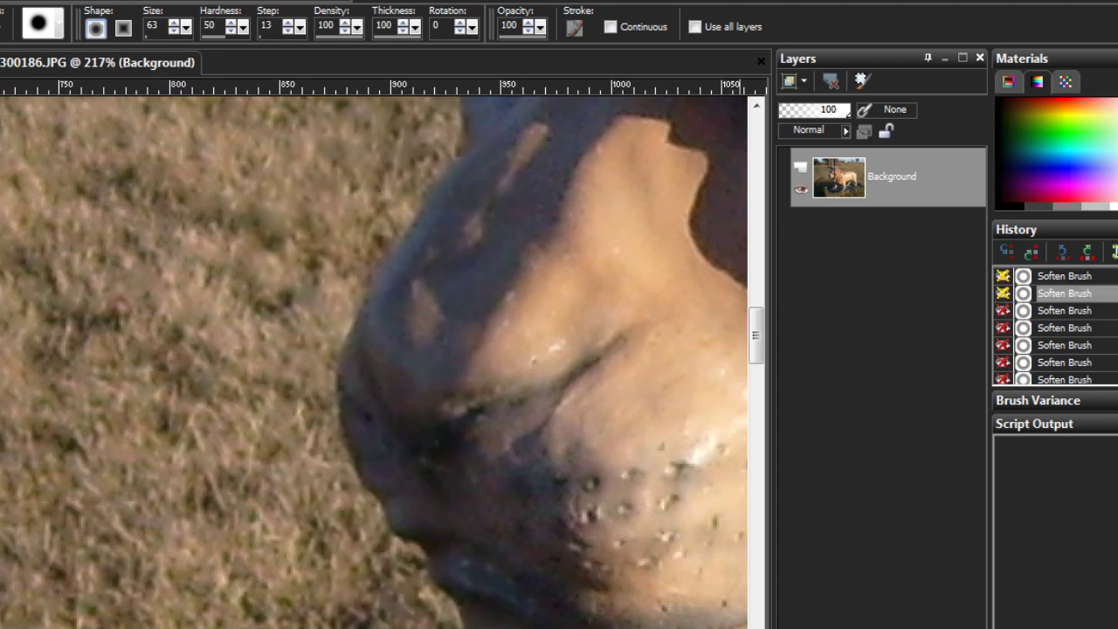
Redo the undone Soften brush strokes to compare the softened muzzle edge with the original
key(ctrl+alt+z)
key(ctrl+alt+z)
key(ctrl+alt+z)
key(ctrl+alt+z)
key(ctrl+alt+z)
click(1002, 276)
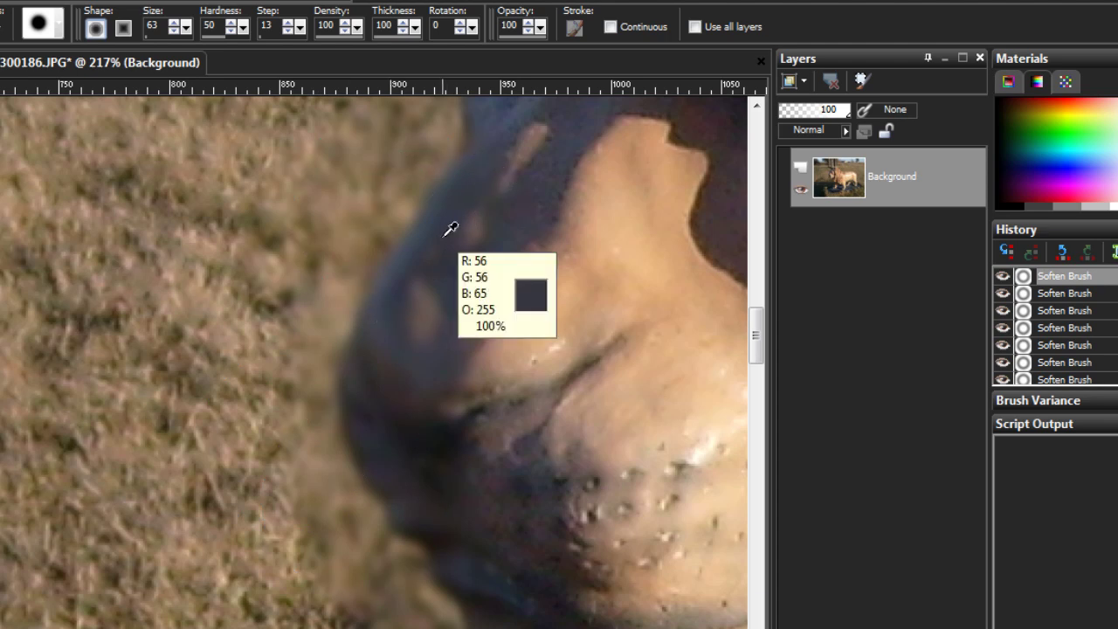
Revert the restored Soften brush strokes so the muzzle edge is back to its original detail
scroll(1055, 327, down, 4)
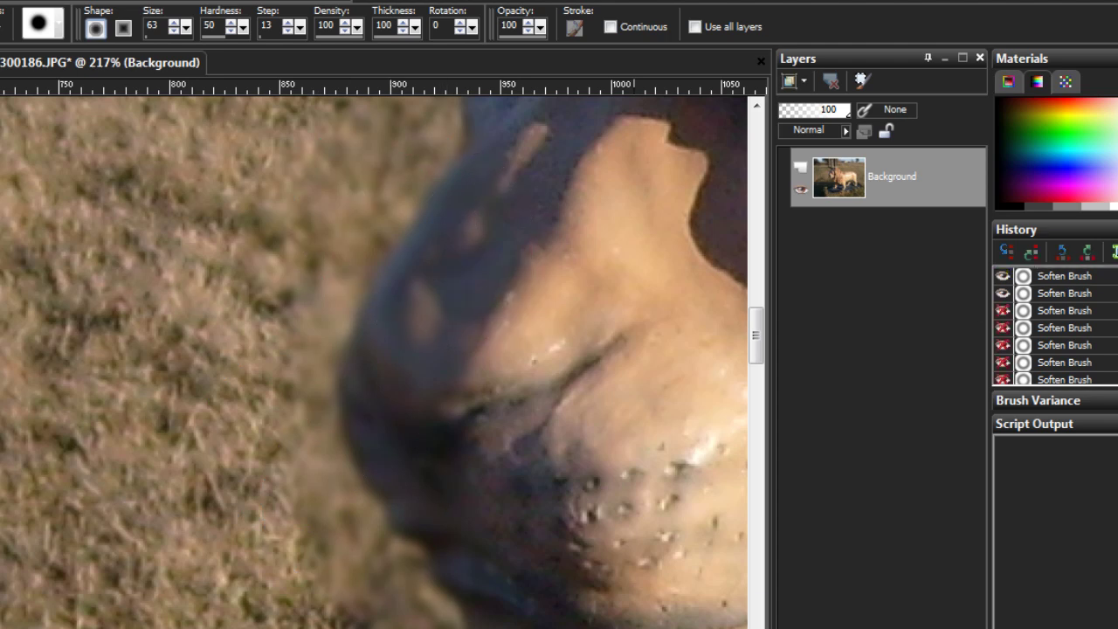
scroll(1054, 328, up, 2)
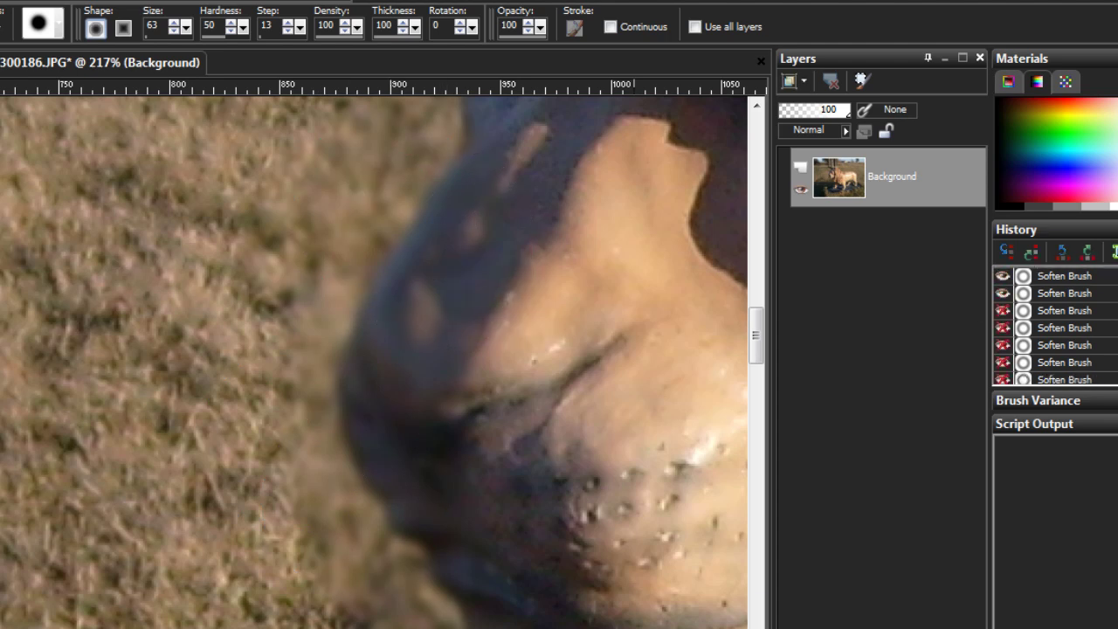
click(999, 293)
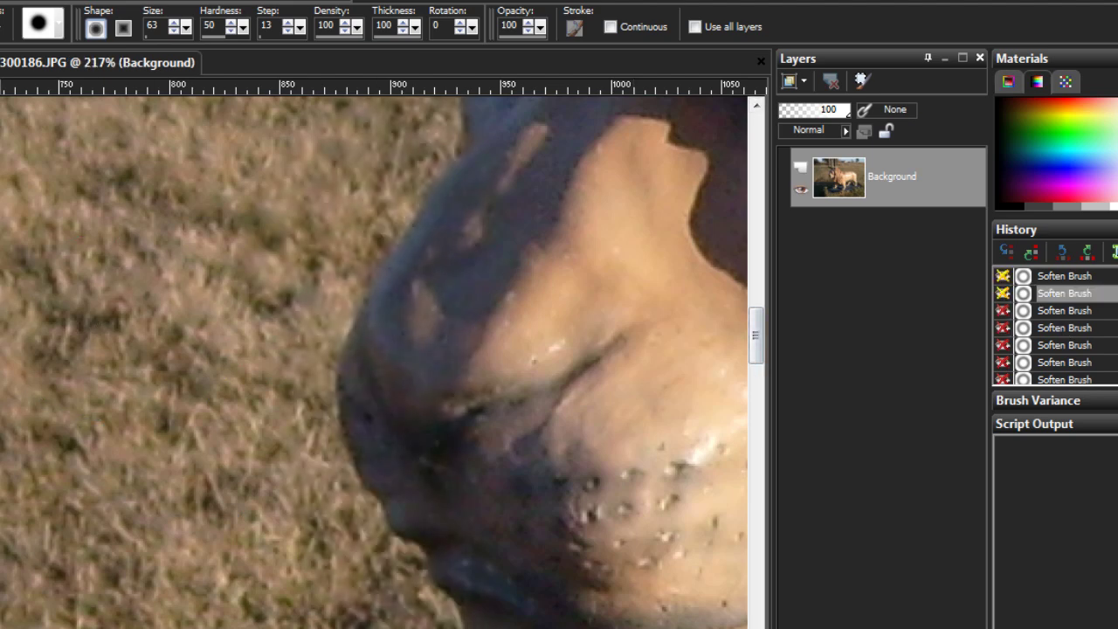
Switch to the Sharpen brush
click(15, 187)
click(16, 187)
click(19, 189)
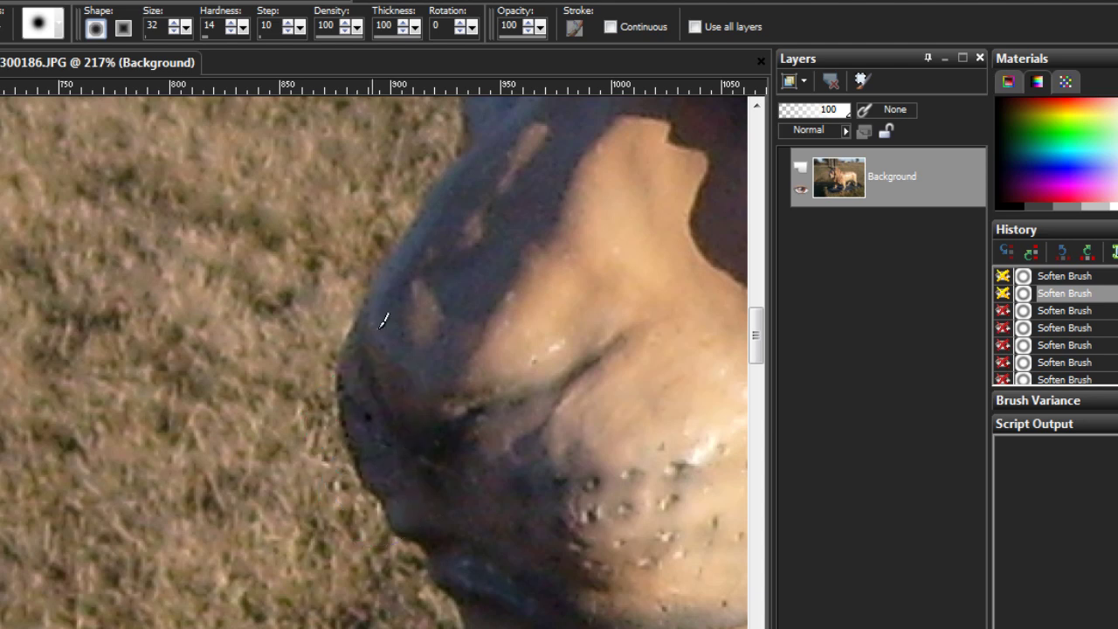
Sharpen the muzzle's outline with many overlapping strokes, using brush size 32, hardness 14 and opacity 100
mouse_move(399, 278)
mouse_down()
mouse_move(403, 578)
mouse_move(411, 599)
mouse_move(444, 599)
mouse_move(407, 249)
mouse_move(370, 428)
mouse_move(417, 544)
mouse_move(464, 599)
mouse_move(445, 559)
mouse_up()
mouse_move(376, 310)
mouse_down()
mouse_move(421, 581)
mouse_move(399, 284)
mouse_move(421, 211)
mouse_move(406, 553)
mouse_move(434, 583)
mouse_move(387, 291)
mouse_move(398, 251)
mouse_move(368, 412)
mouse_move(371, 584)
mouse_move(388, 445)
mouse_move(369, 306)
mouse_move(430, 144)
mouse_move(392, 484)
mouse_move(378, 255)
mouse_up()
drag(370, 410, 430, 625)
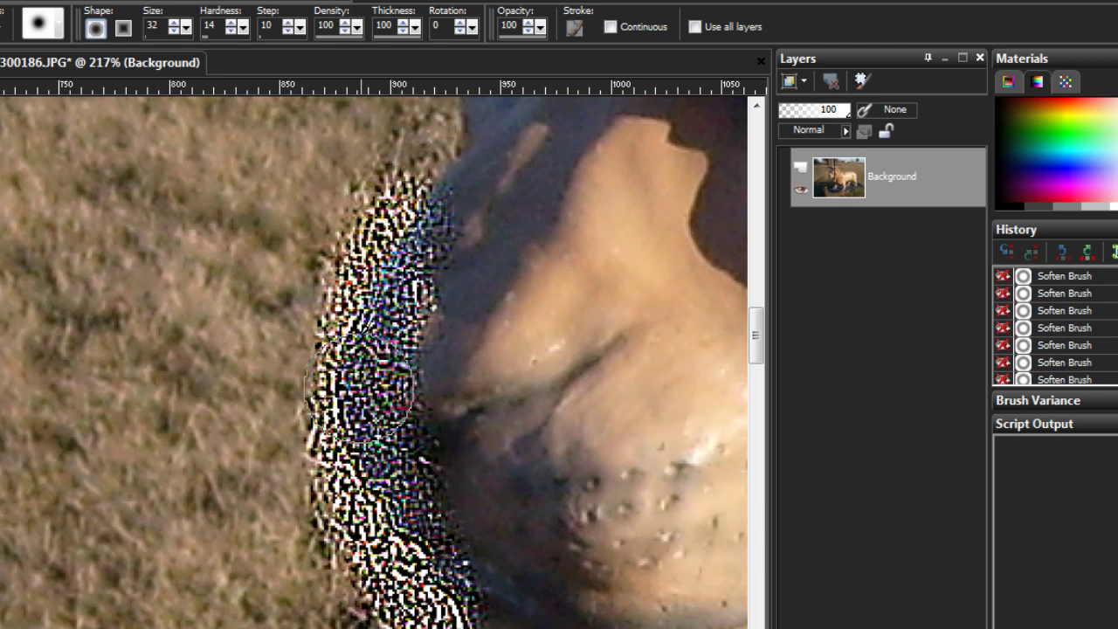
mouse_move(447, 611)
mouse_down()
mouse_move(410, 232)
mouse_move(436, 474)
mouse_move(382, 334)
mouse_up()
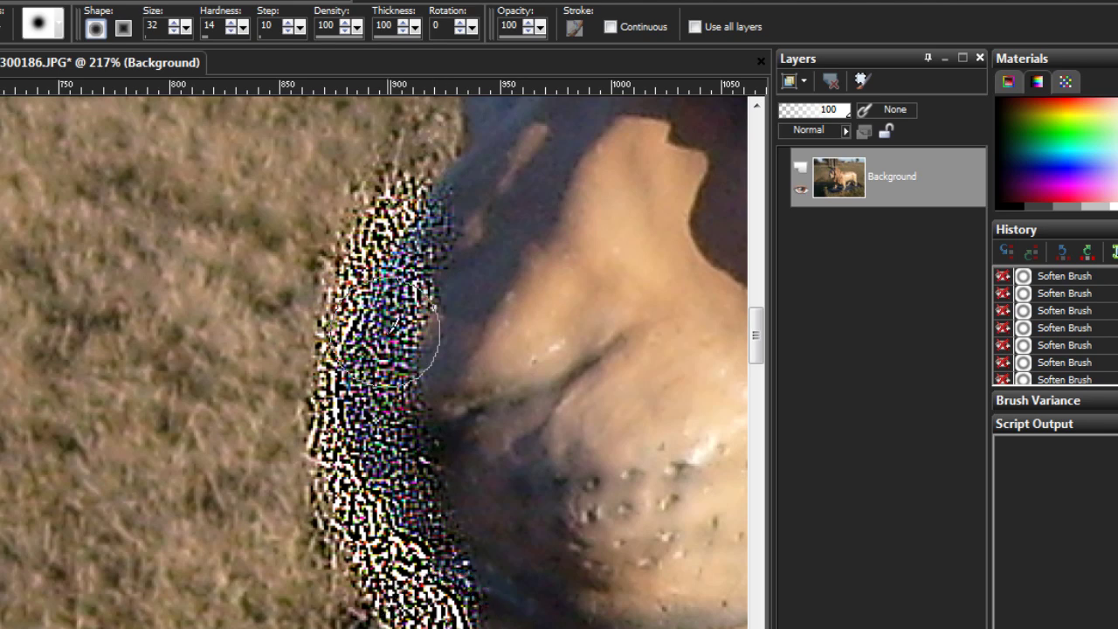
Undo all the excessive Sharpen brush strokes along the muzzle's outline
key(ctrl+z)
key(ctrl+z)
key(ctrl+z)
key(ctrl+z)
key(ctrl+z)
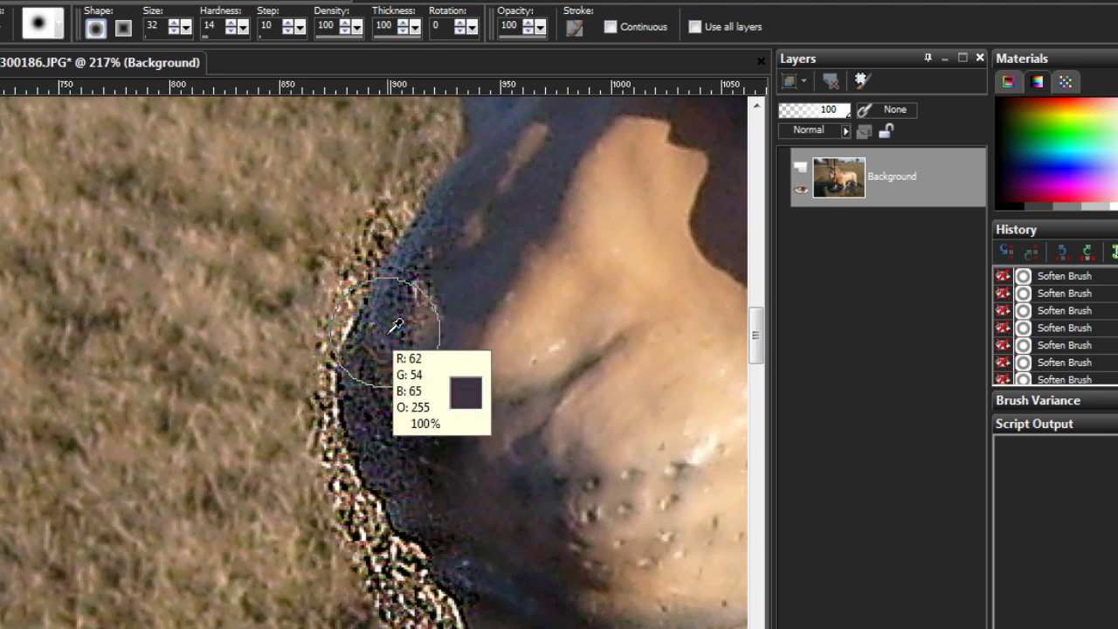
key(ctrl+z)
key(ctrl+z)
key(ctrl+z)
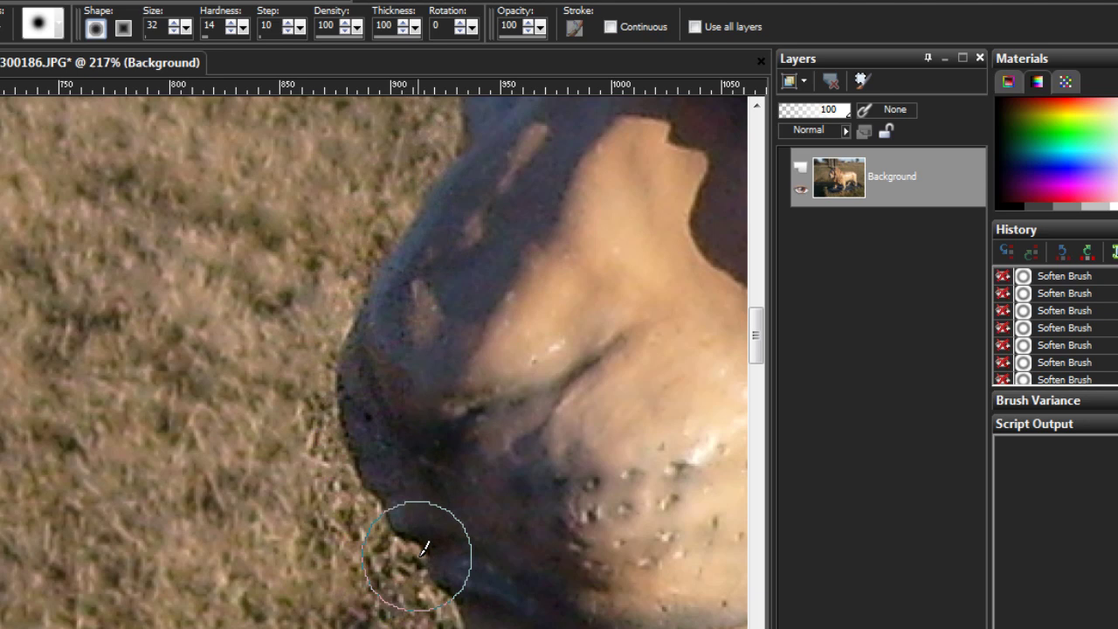
key(ctrl+z)
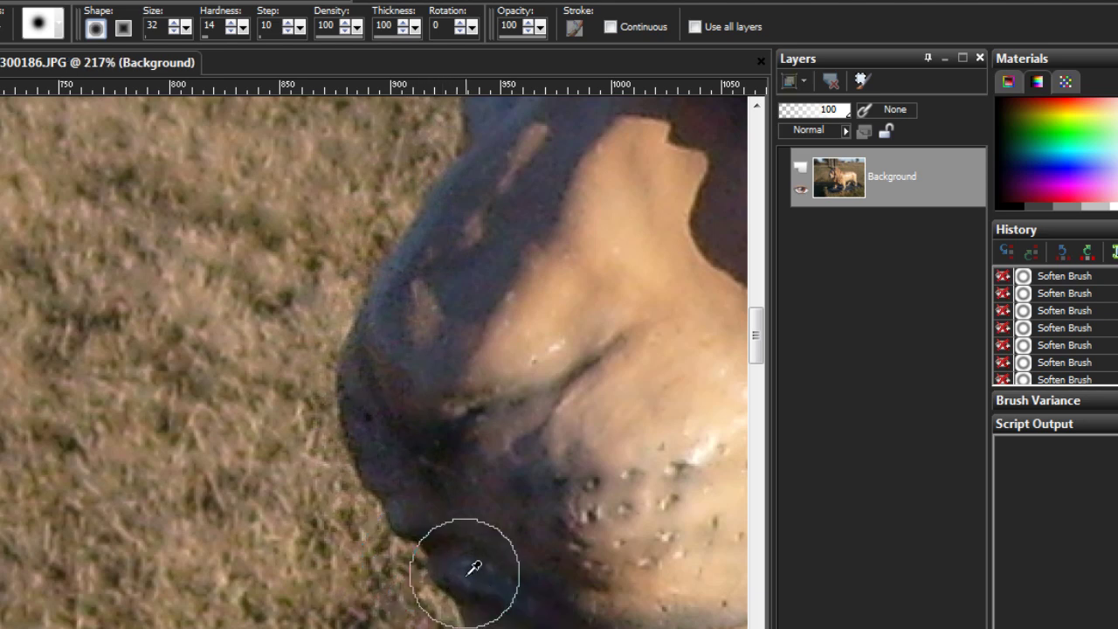
Sharpen the lion's muzzle outline, mouth, whisker spots and weathered cheek with single strokes of the size 32 brush
mouse_move(369, 452)
mouse_down()
mouse_move(378, 268)
mouse_move(464, 133)
mouse_up()
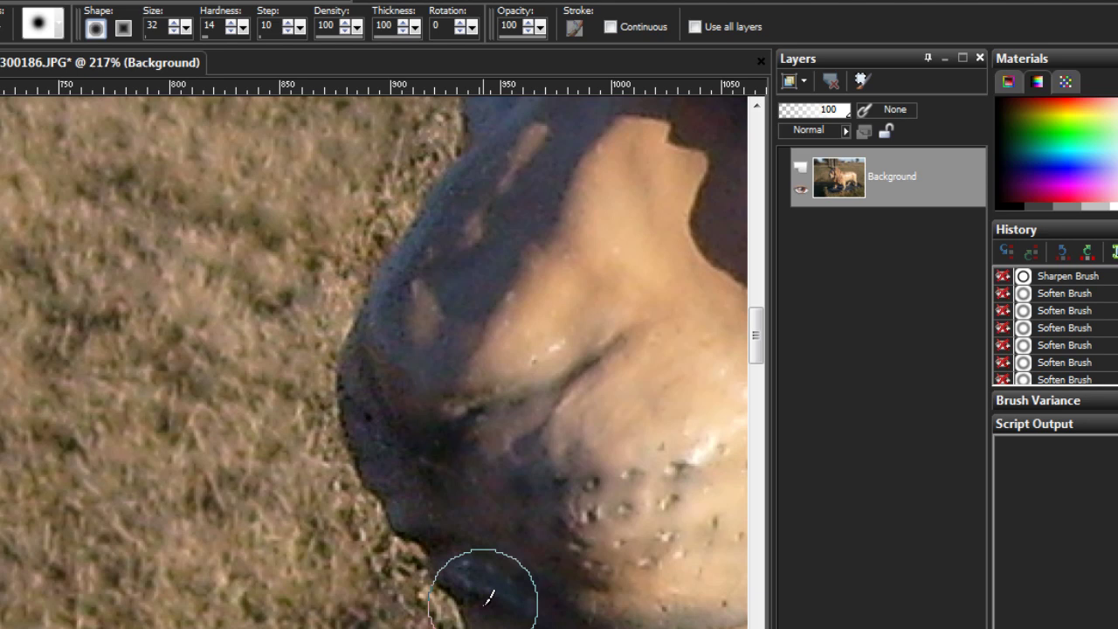
mouse_move(484, 604)
mouse_down()
mouse_move(447, 569)
mouse_move(480, 570)
mouse_move(603, 626)
mouse_move(718, 583)
mouse_up()
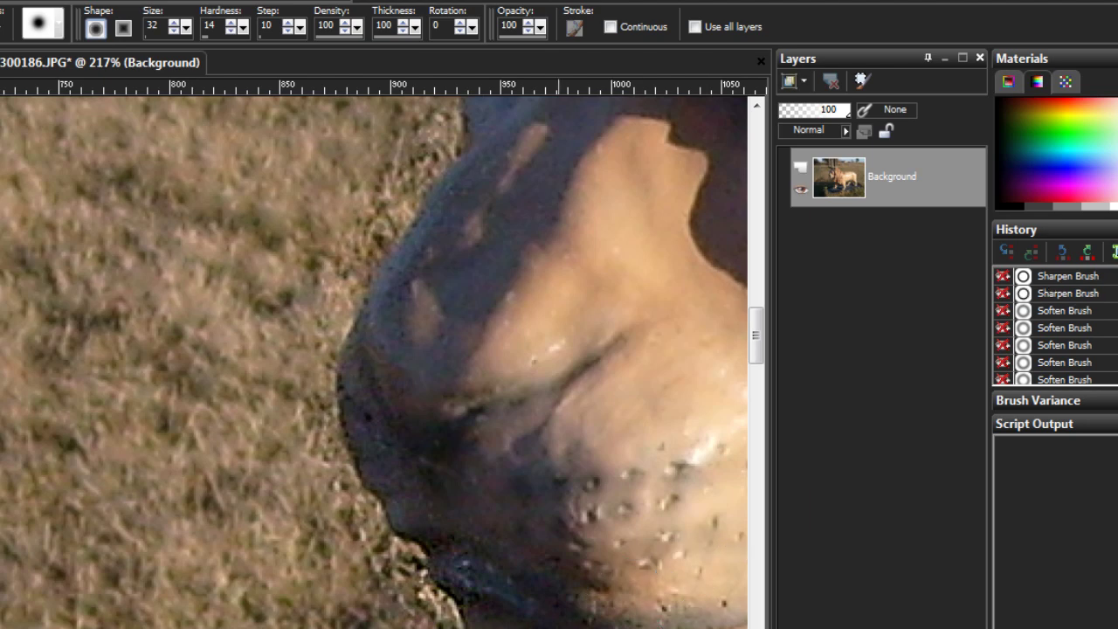
mouse_move(234, 627)
mouse_down()
mouse_move(298, 627)
mouse_move(287, 627)
mouse_up()
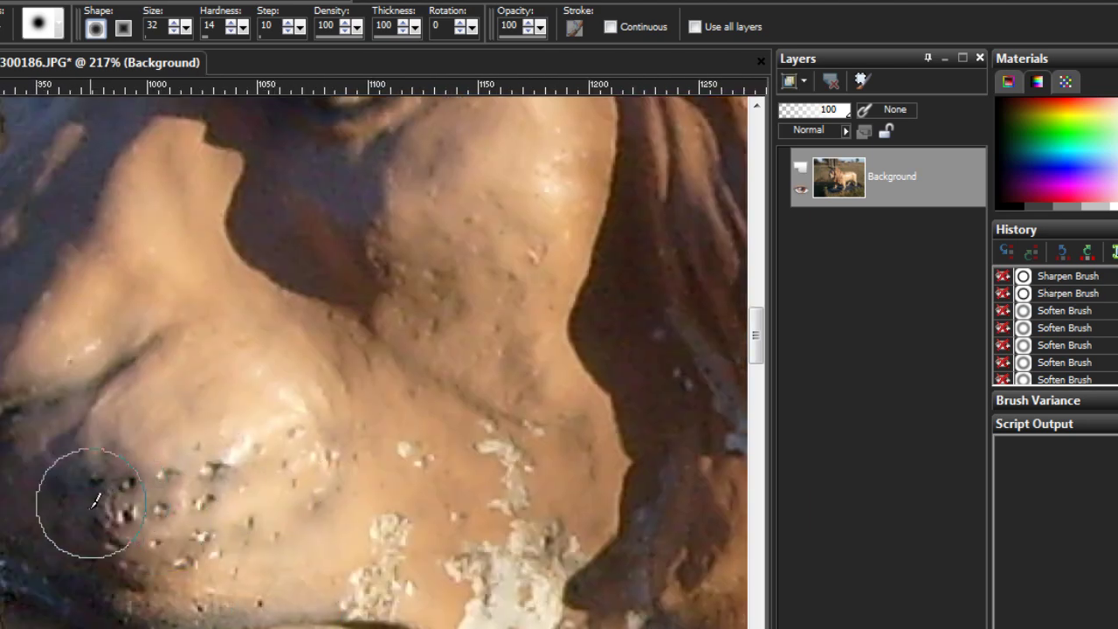
mouse_move(88, 512)
mouse_down()
mouse_move(177, 560)
mouse_move(221, 534)
mouse_move(286, 463)
mouse_move(326, 469)
mouse_move(250, 553)
mouse_up()
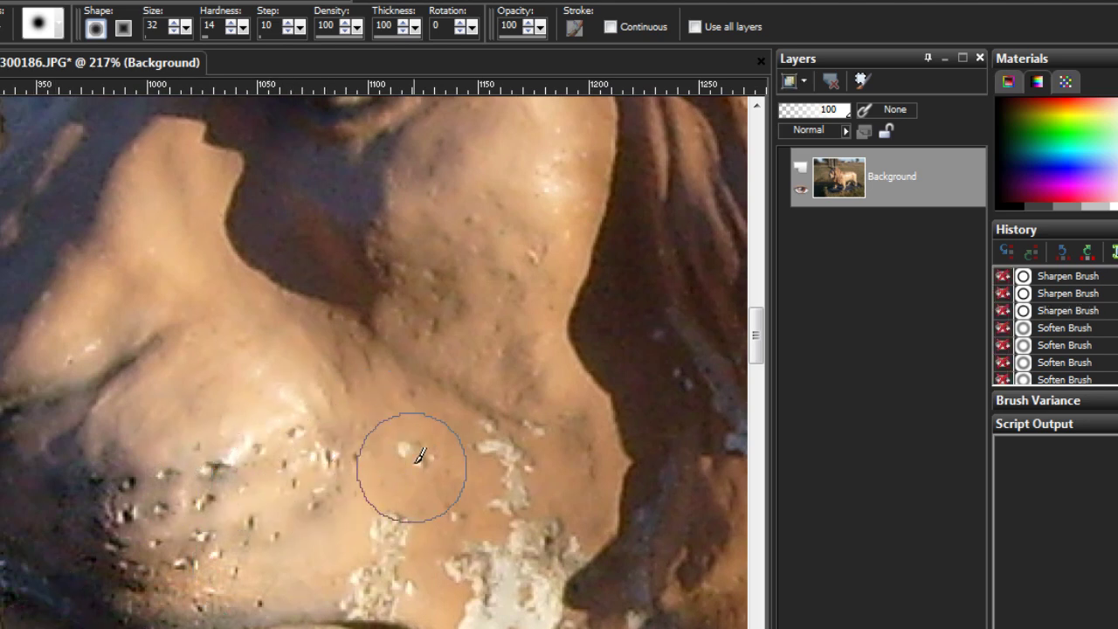
drag(394, 547, 380, 597)
mouse_move(537, 441)
mouse_down()
mouse_move(516, 532)
mouse_move(524, 607)
mouse_move(512, 599)
mouse_move(583, 532)
mouse_up()
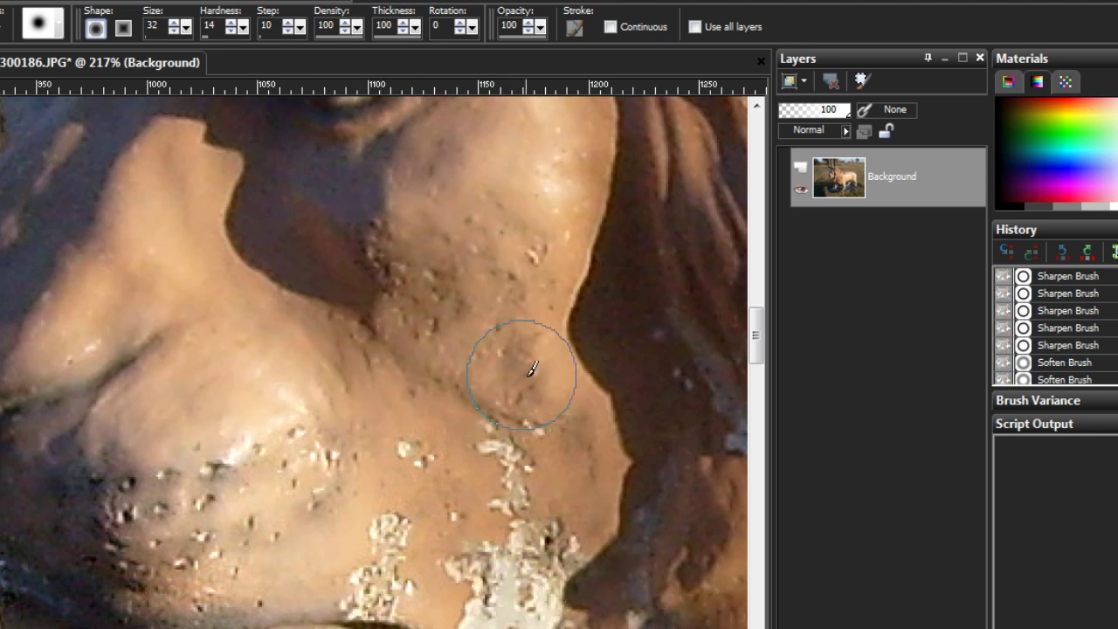
mouse_move(405, 444)
mouse_down()
mouse_move(407, 602)
mouse_move(445, 568)
mouse_move(355, 506)
mouse_move(259, 596)
mouse_up()
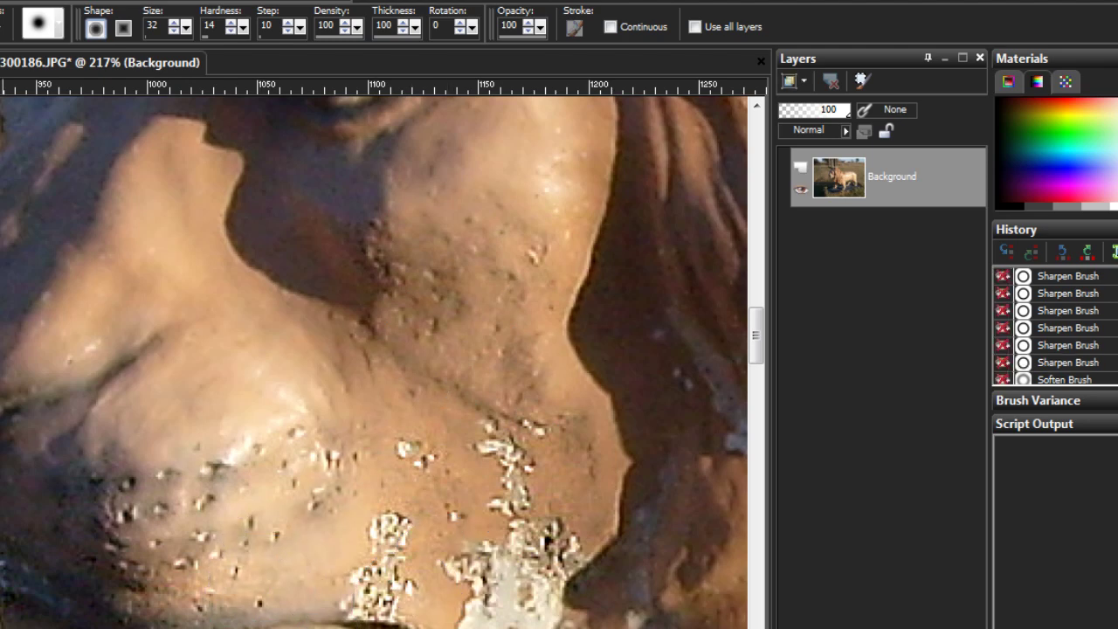
Zoom out to 30% to examine the sharpened lion face within the whole photo
key(z)
right_click(186, 274)
right_click(186, 275)
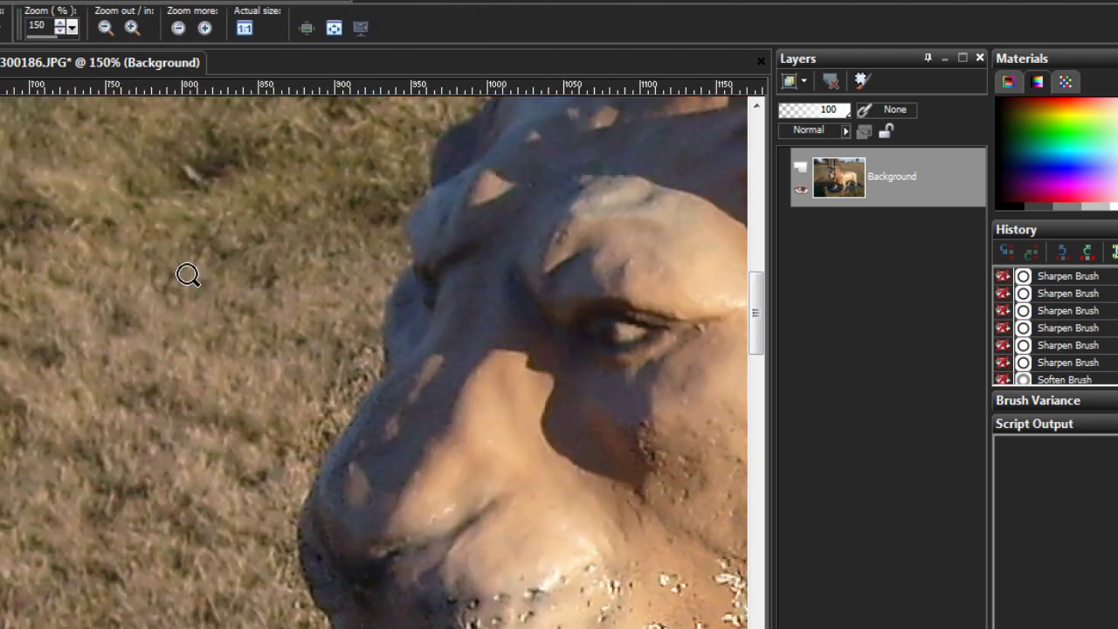
right_click(188, 275)
right_click(187, 275)
right_click(188, 275)
right_click(188, 275)
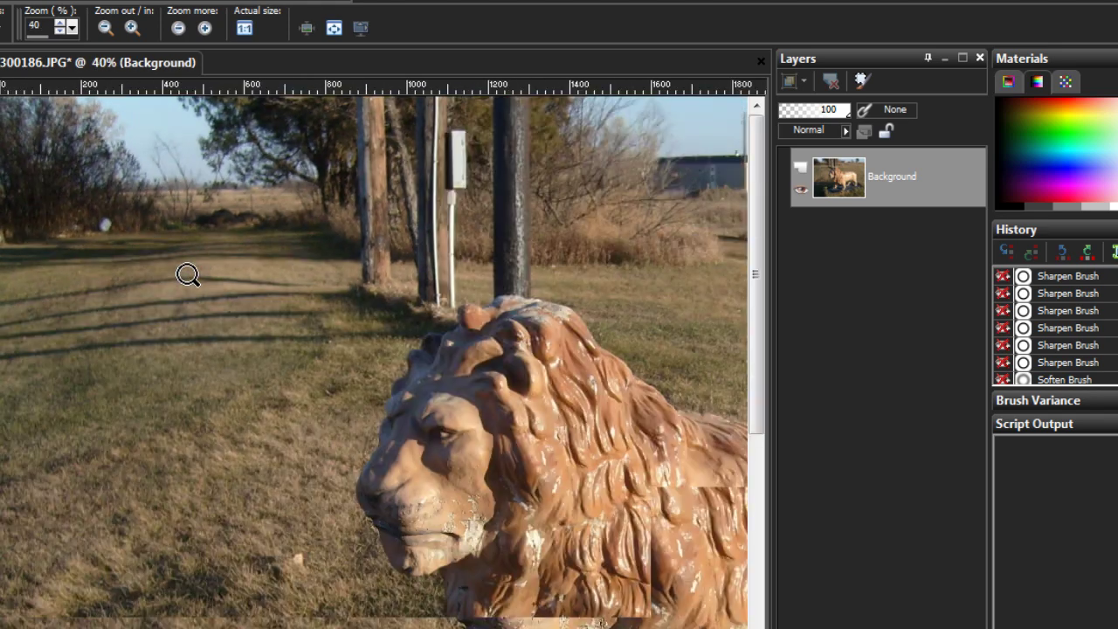
right_click(188, 275)
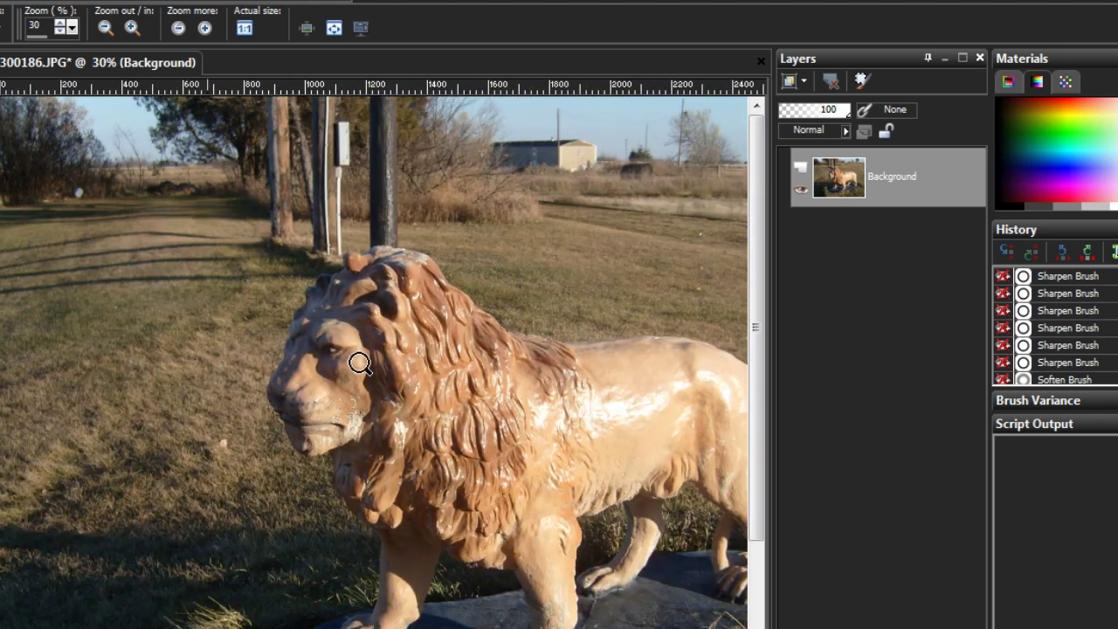